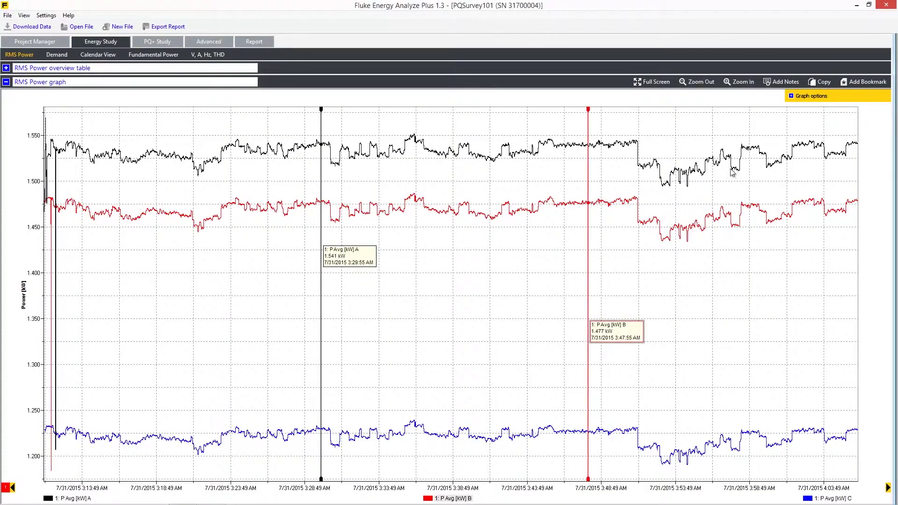
- Bookmark the RMS Power graph for the report, then switch to the V, A, Hz, THD overview
{"action": "left_click", "coordinate": [859, 84]}
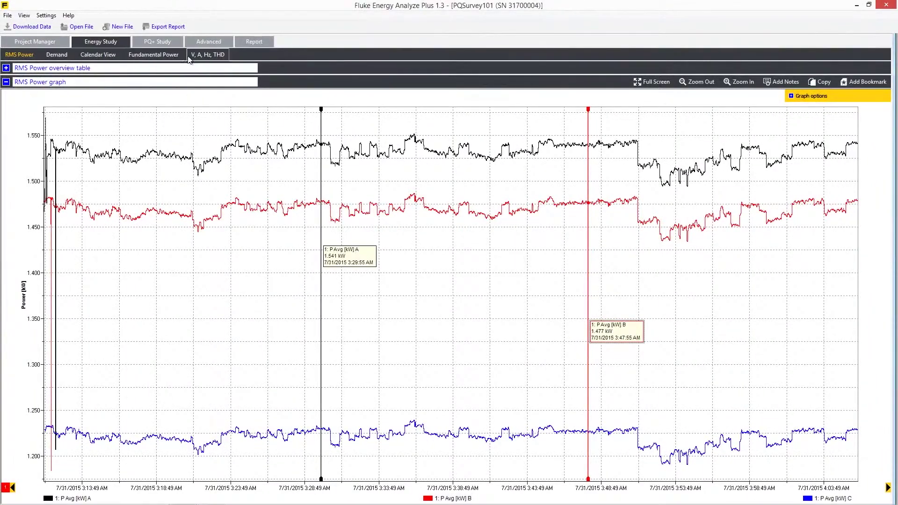
{"action": "left_click", "coordinate": [207, 56]}
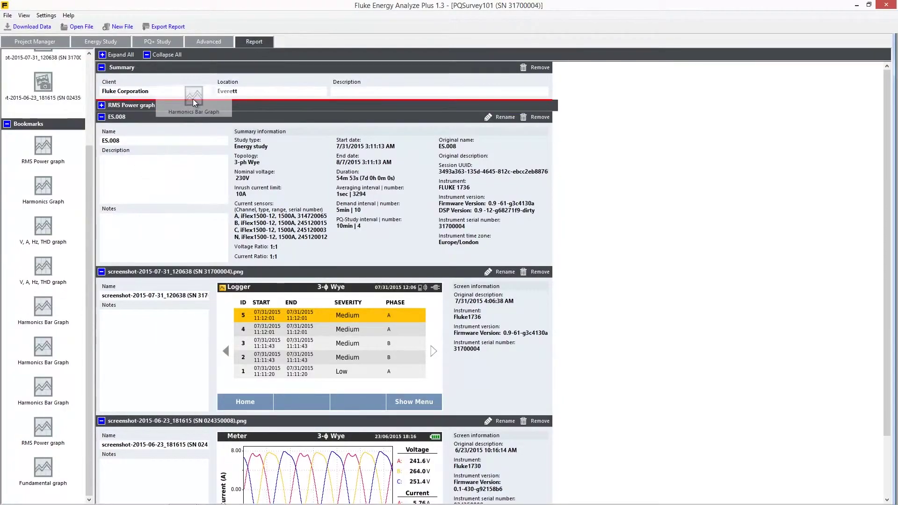
- Drag the Harmonics Bar Graph bookmark into the report
{"action": "left_click_drag", "start_coordinate": [190, 104], "coordinate": [193, 98]}
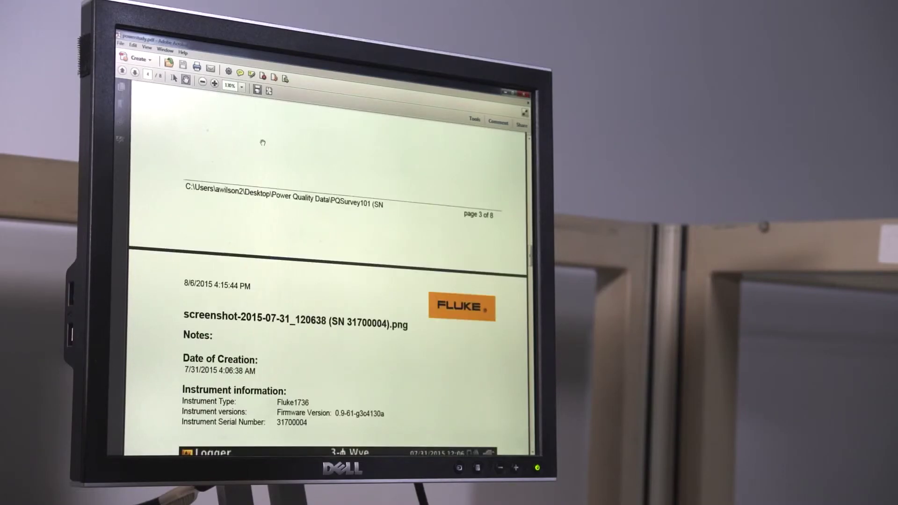
{"action": "scroll", "coordinate": [263, 142], "scroll_direction": "down", "scroll_amount": 5}
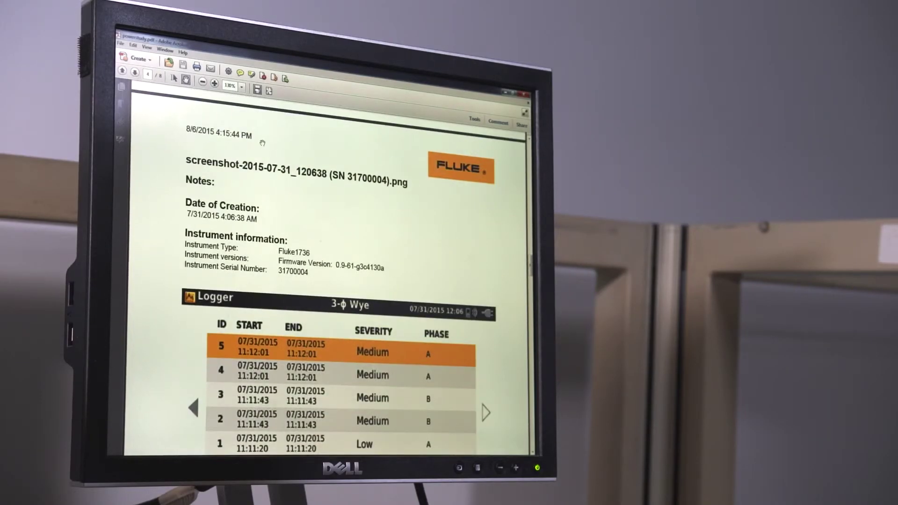